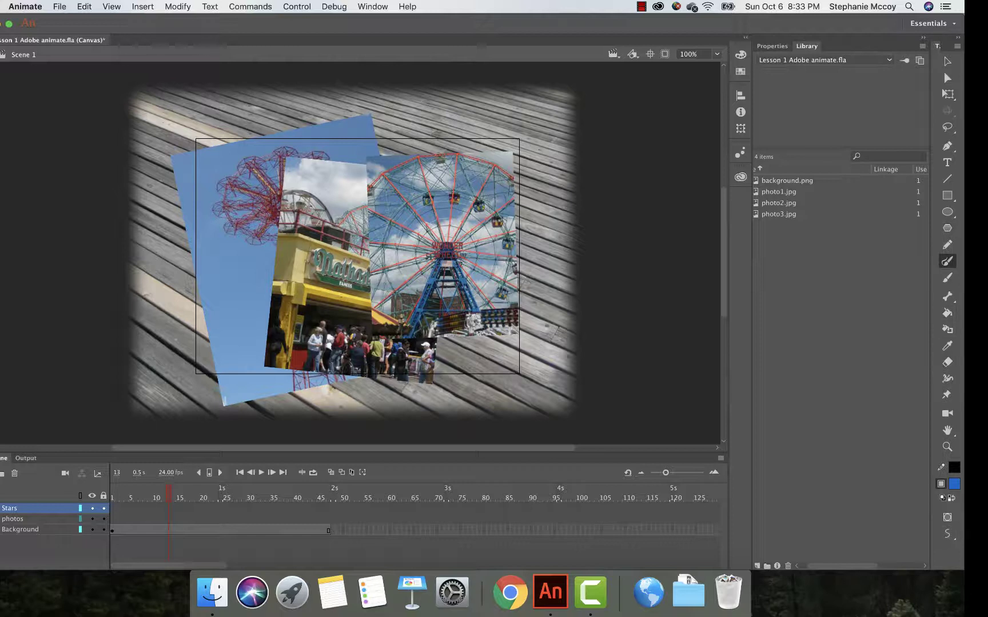
# - Widen the Tools panel into several columns and try out the Pen, Text and Paint Brush tools
pyautogui.moveTo(932, 72); pyautogui.dragTo(890, 72)
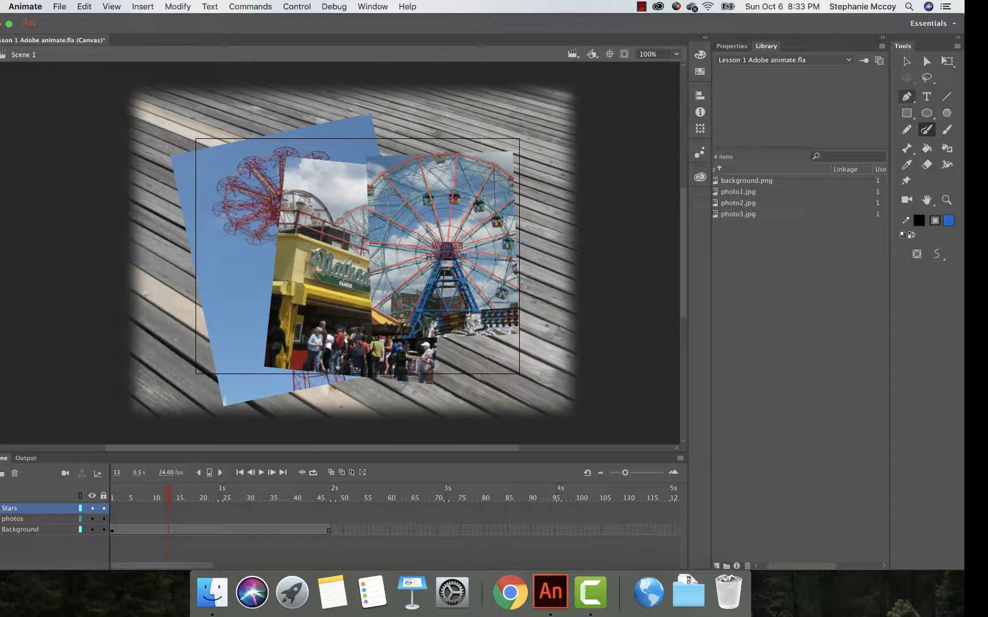
pyautogui.click(906, 96)
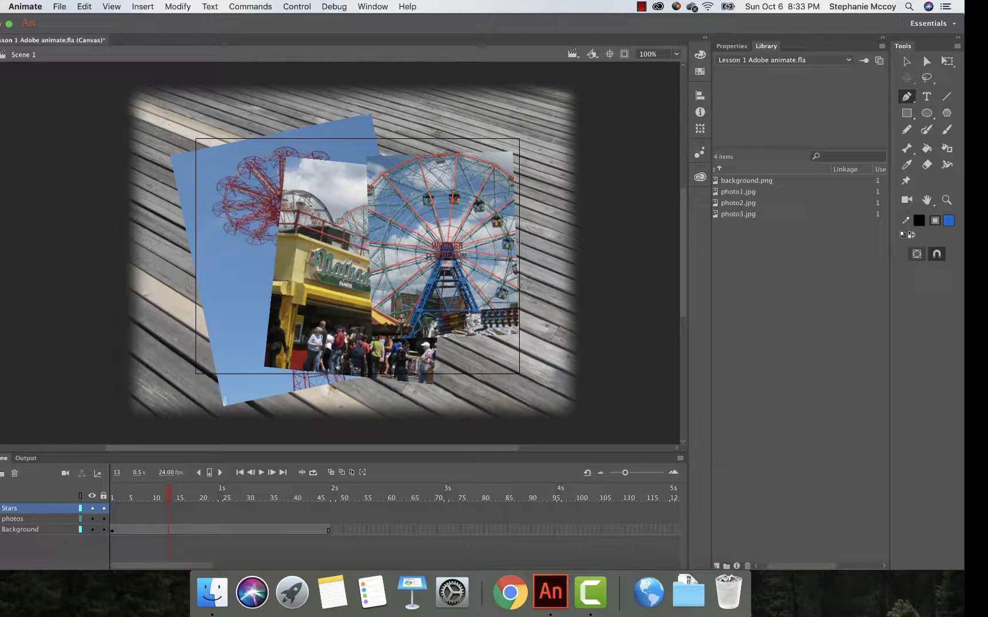
pyautogui.click(925, 96)
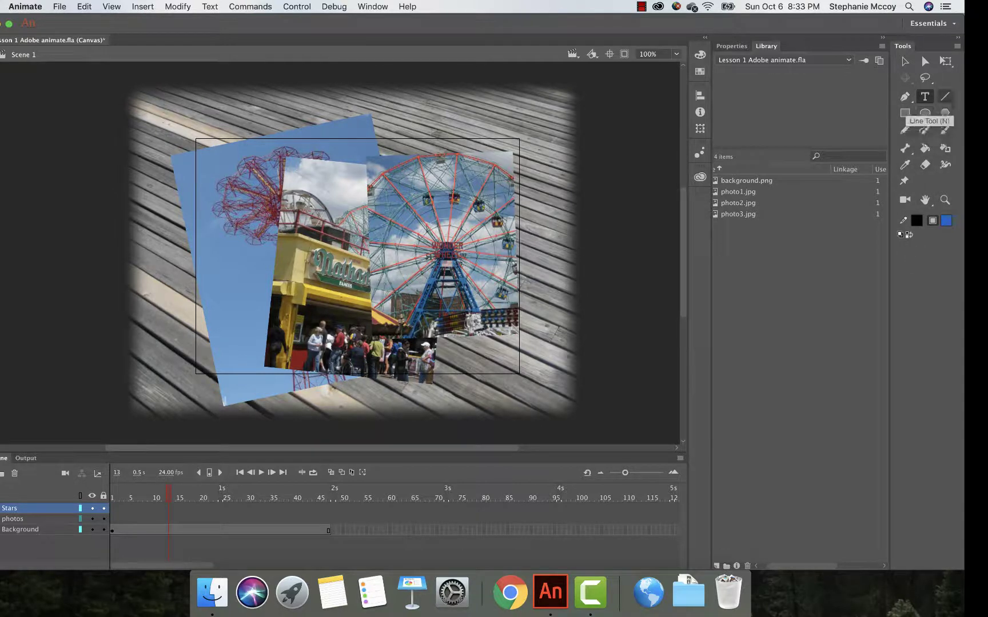
pyautogui.click(925, 130)
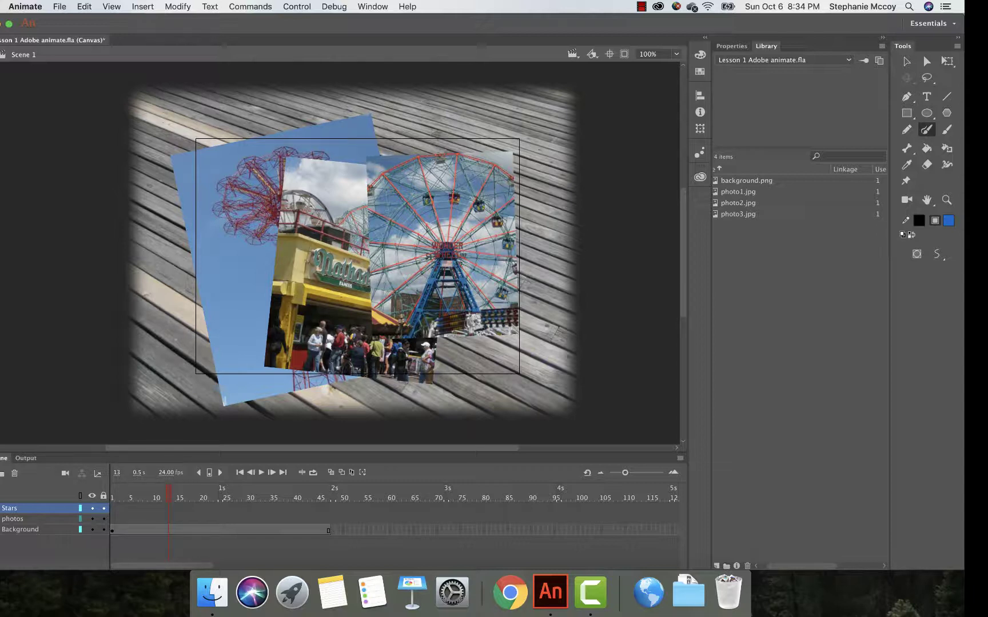
# - Delete the Stars layer, and try distributing the photos to separate layers before undoing that distribution
pyautogui.press('Delete')
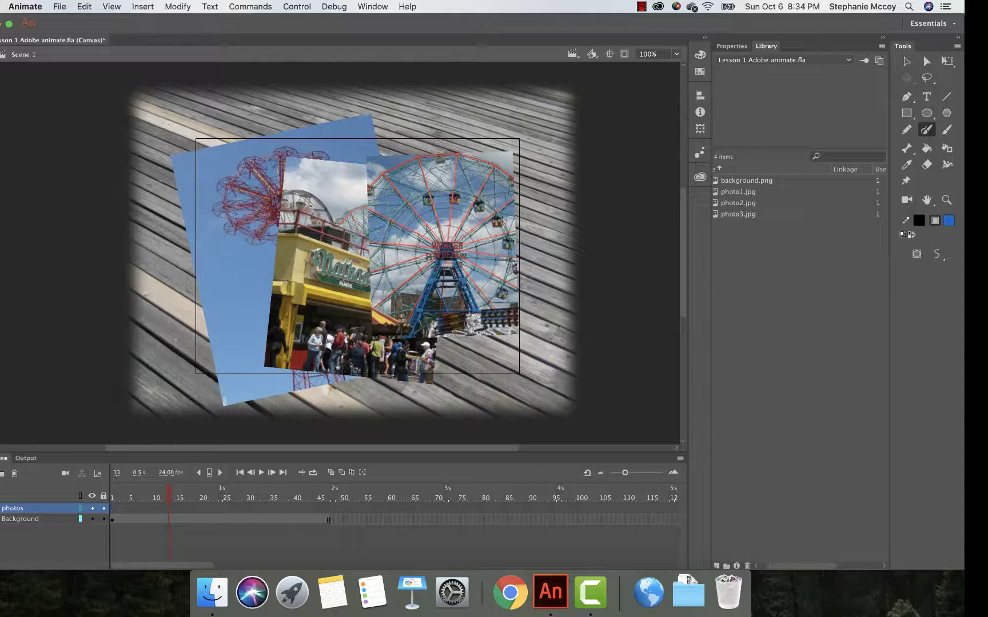
pyautogui.press('super+shift+d')
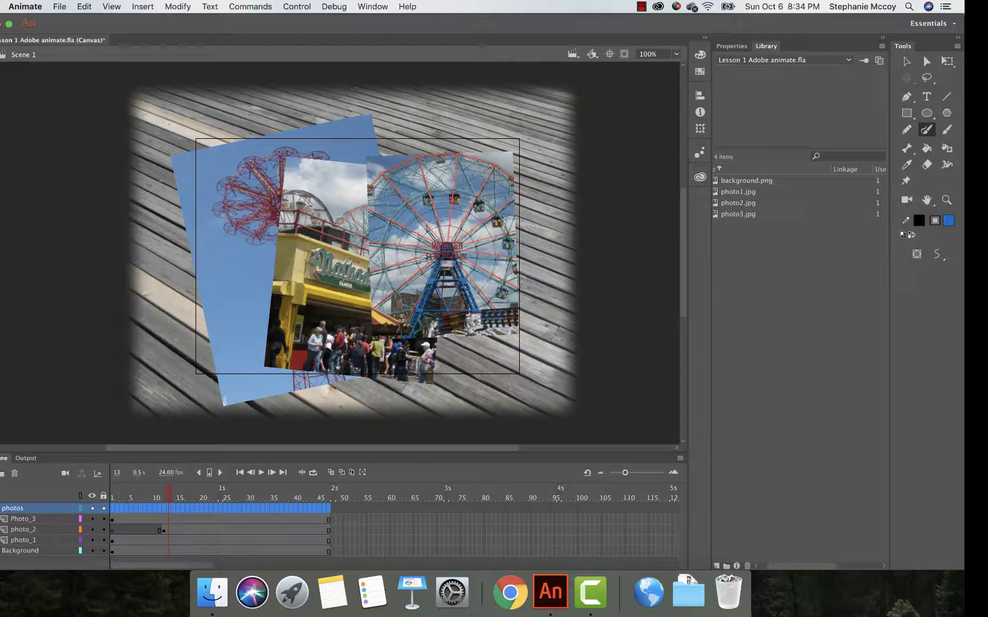
pyautogui.press('super+z')
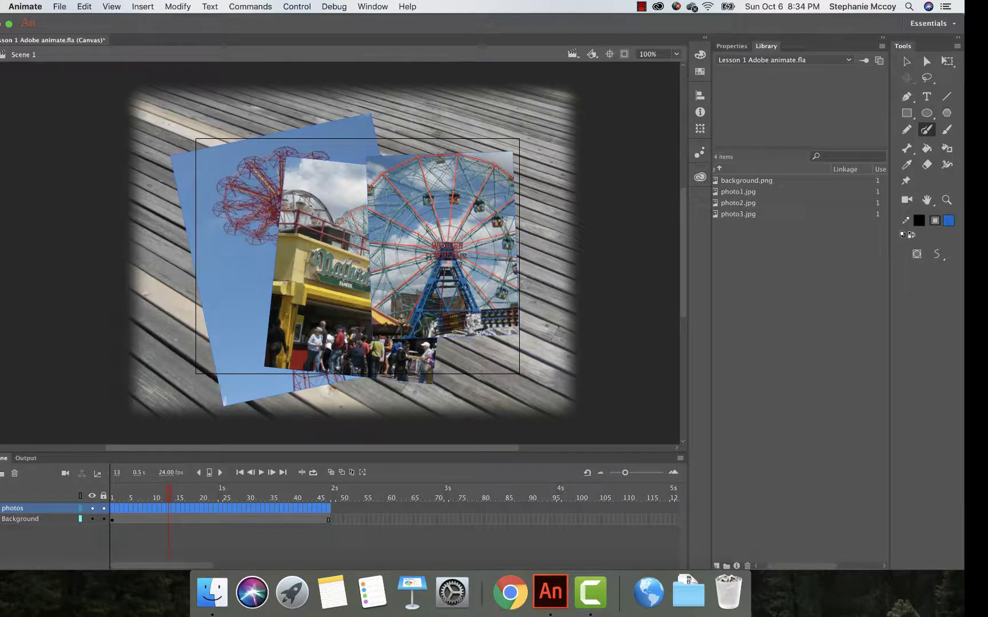
# - Lock the photos and Background layers and add a new layer named stars above them
pyautogui.click(103, 508)
pyautogui.click(104, 519)
pyautogui.click(1, 473)
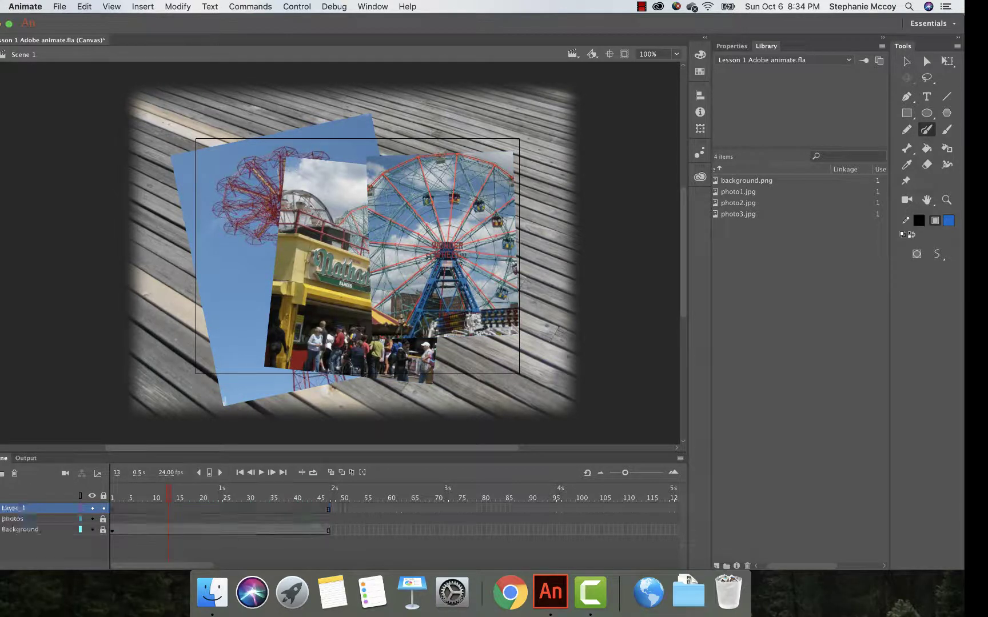
pyautogui.doubleClick(13, 508)
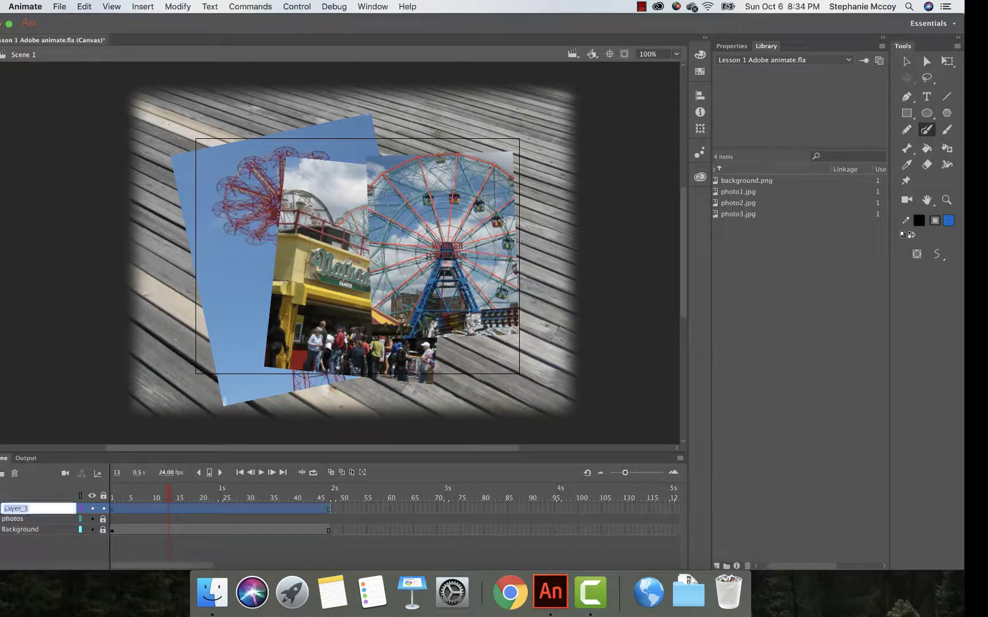
pyautogui.write('stars')
pyautogui.press('Return')
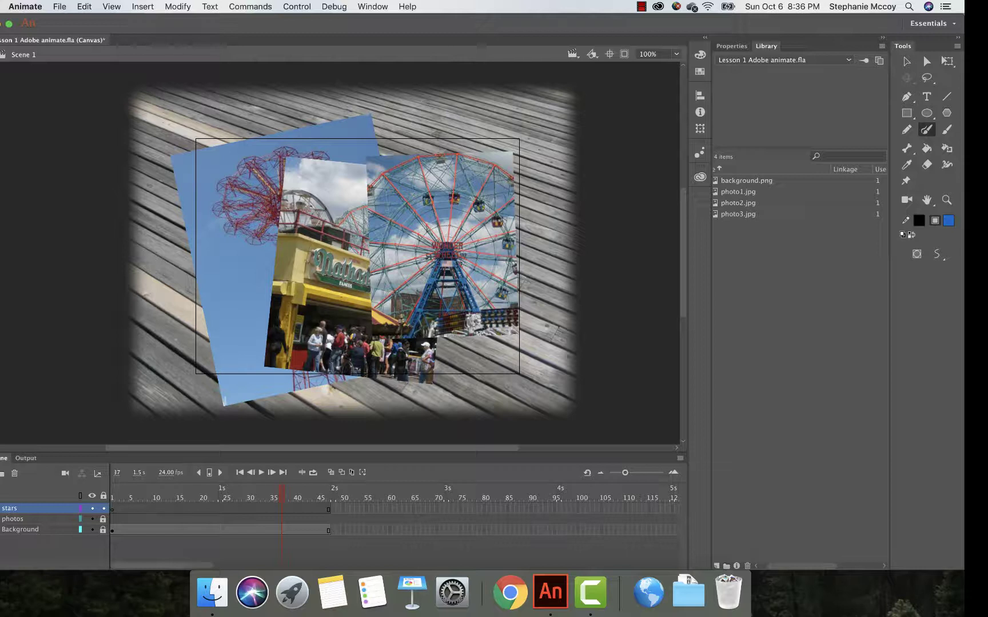
# - Insert a keyframe at frame 37 on the stars layer
pyautogui.click(143, 6)
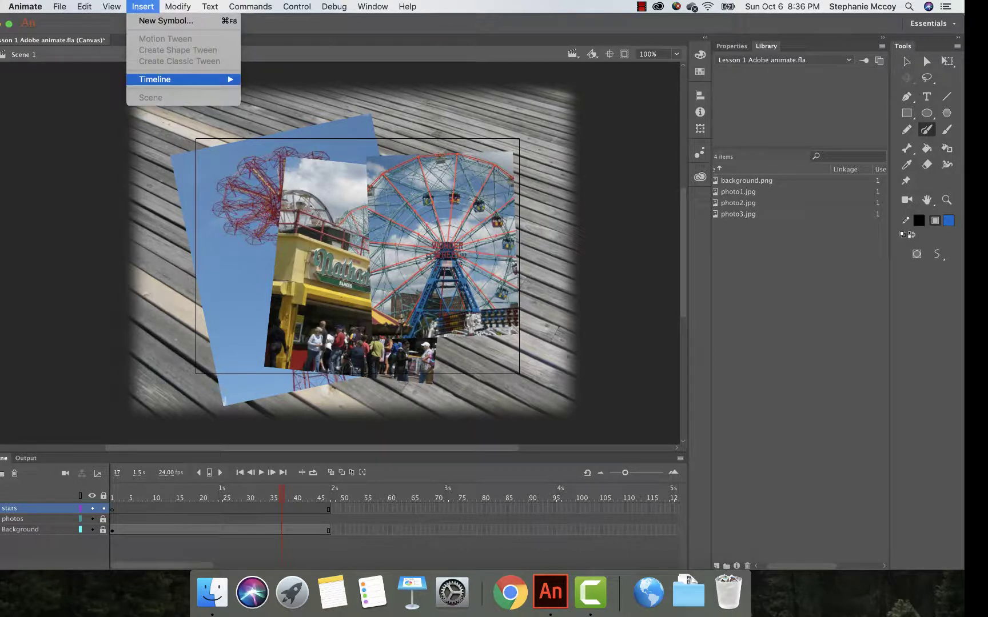
pyautogui.moveTo(172, 80)
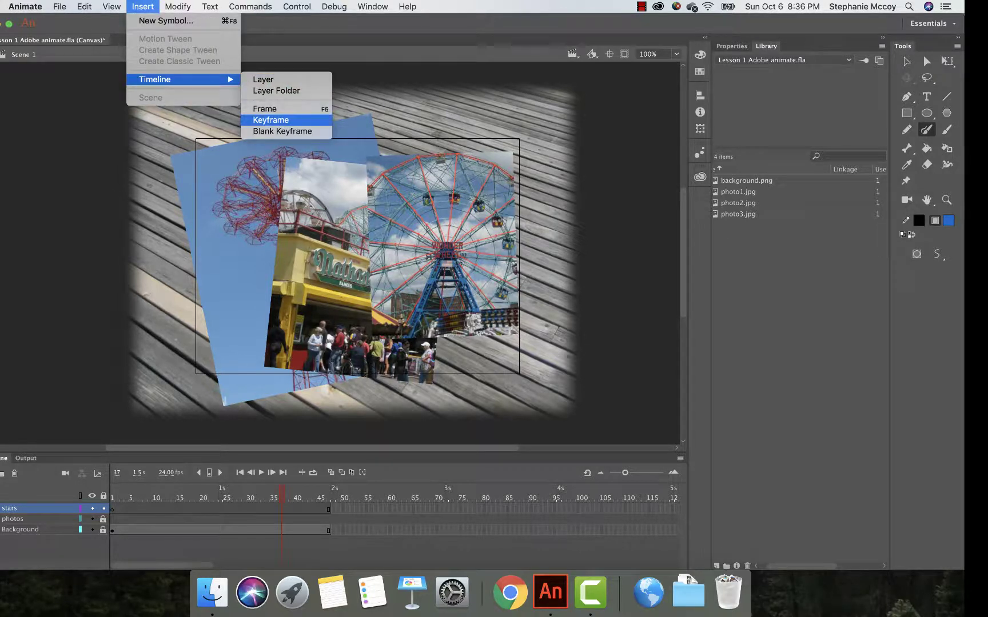
pyautogui.click(271, 120)
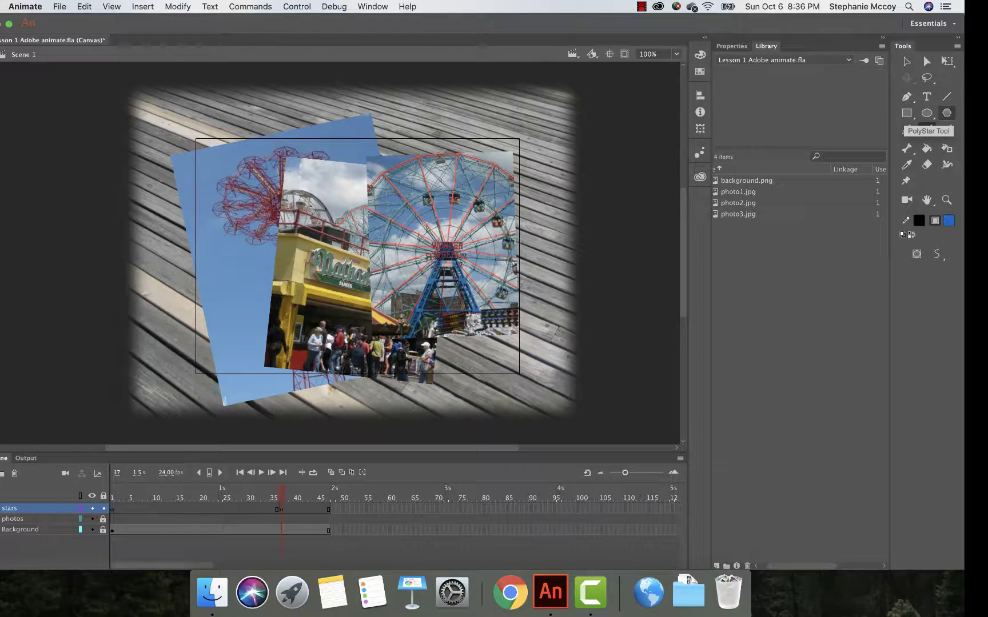
# - Set up the PolyStar tool with no stroke and a bright yellow fill
pyautogui.click(946, 112)
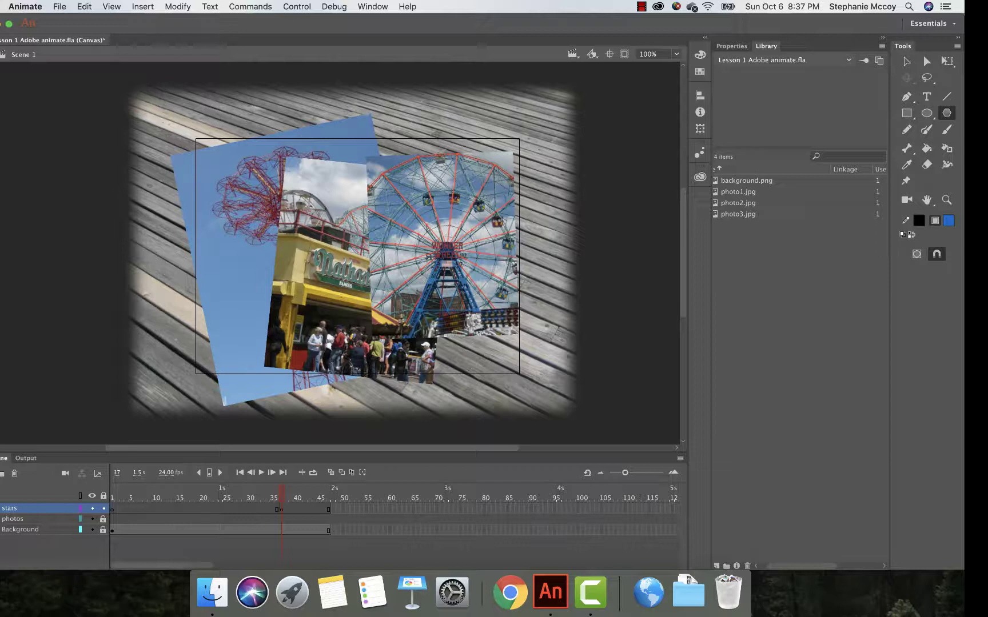
pyautogui.press('super+F3')
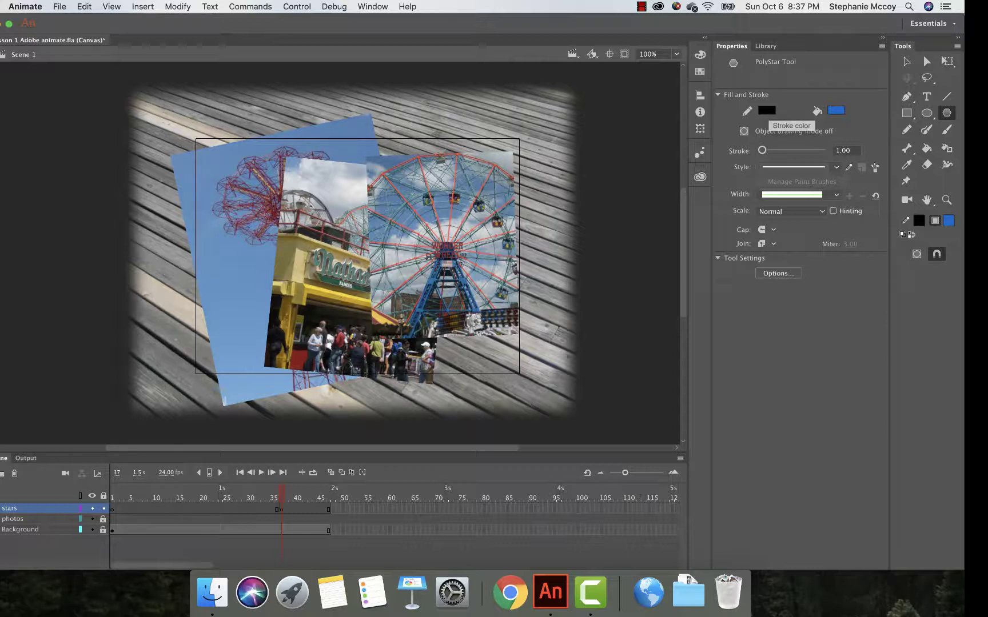
pyautogui.click(766, 111)
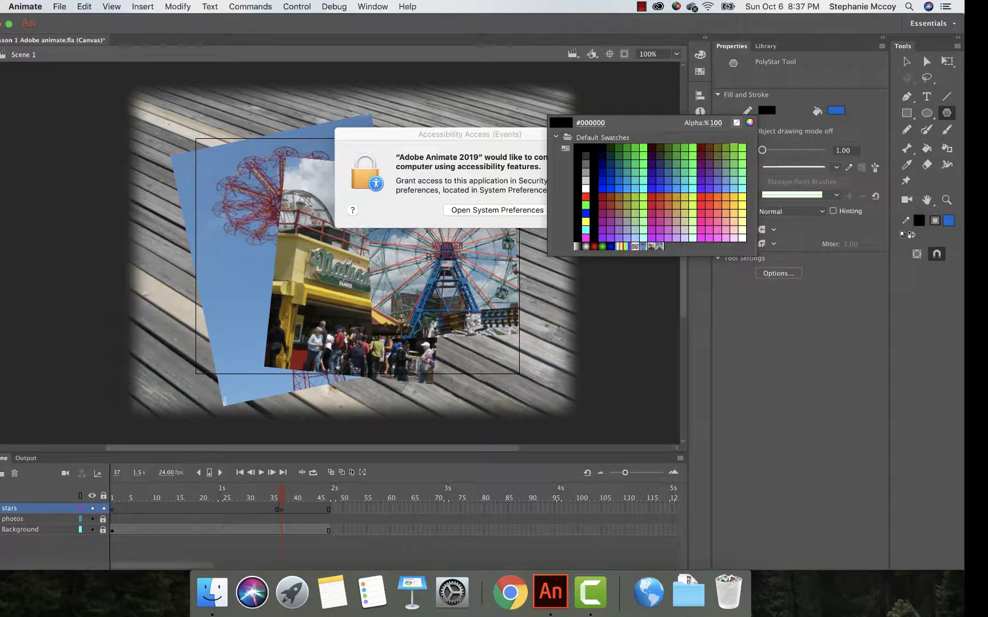
pyautogui.click(736, 122)
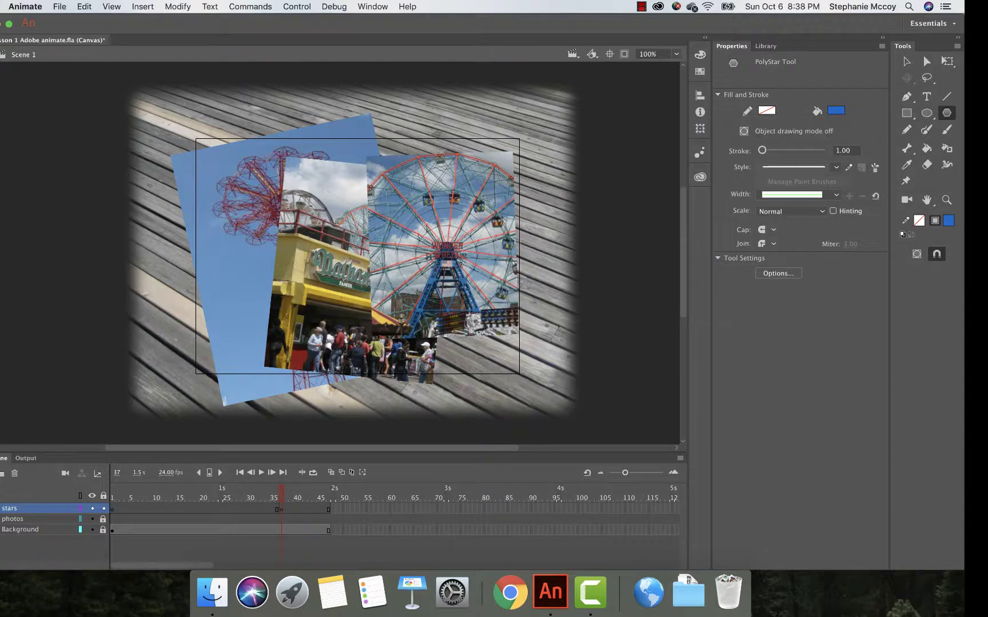
pyautogui.click(835, 110)
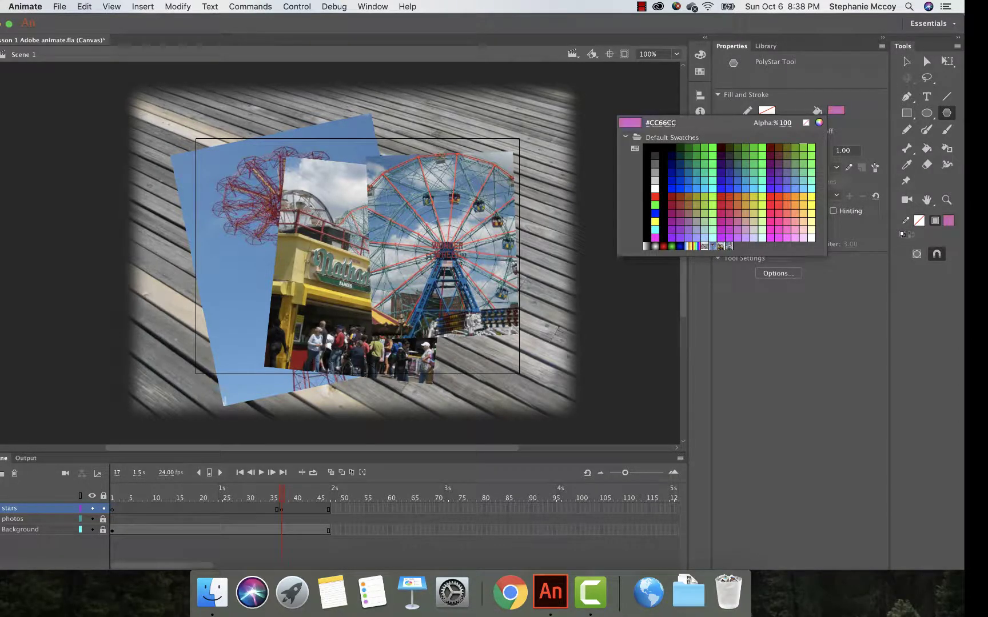
pyautogui.click(655, 221)
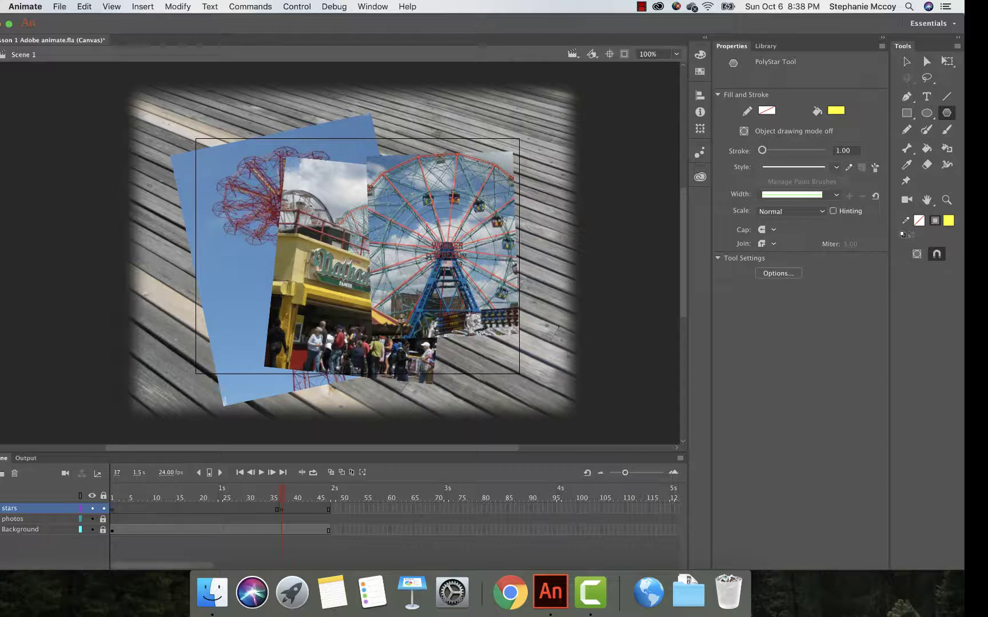
# - Set the PolyStar tool's style to star in its tool settings
pyautogui.click(778, 273)
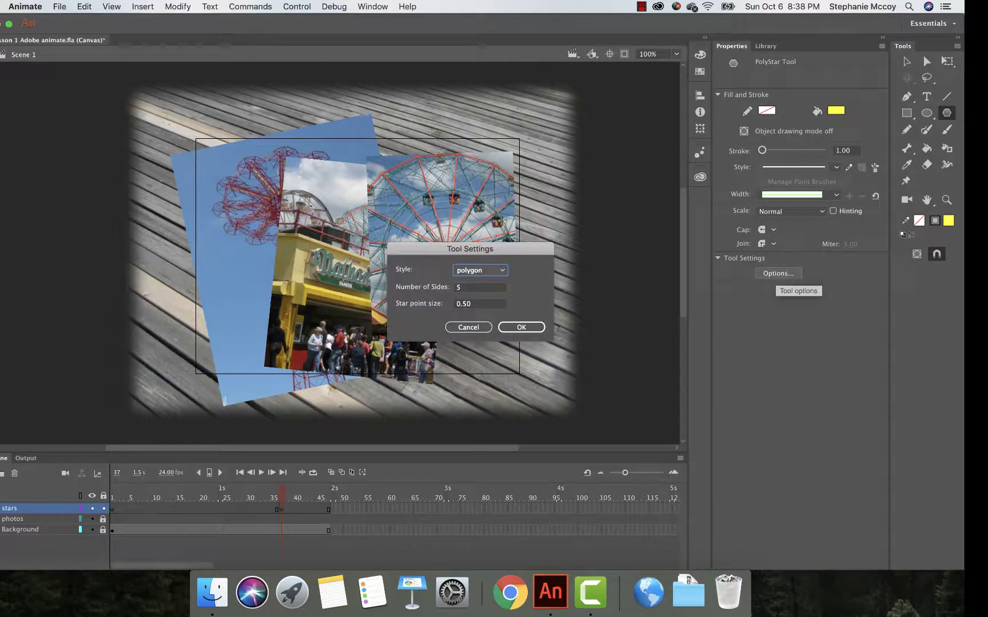
pyautogui.click(480, 270)
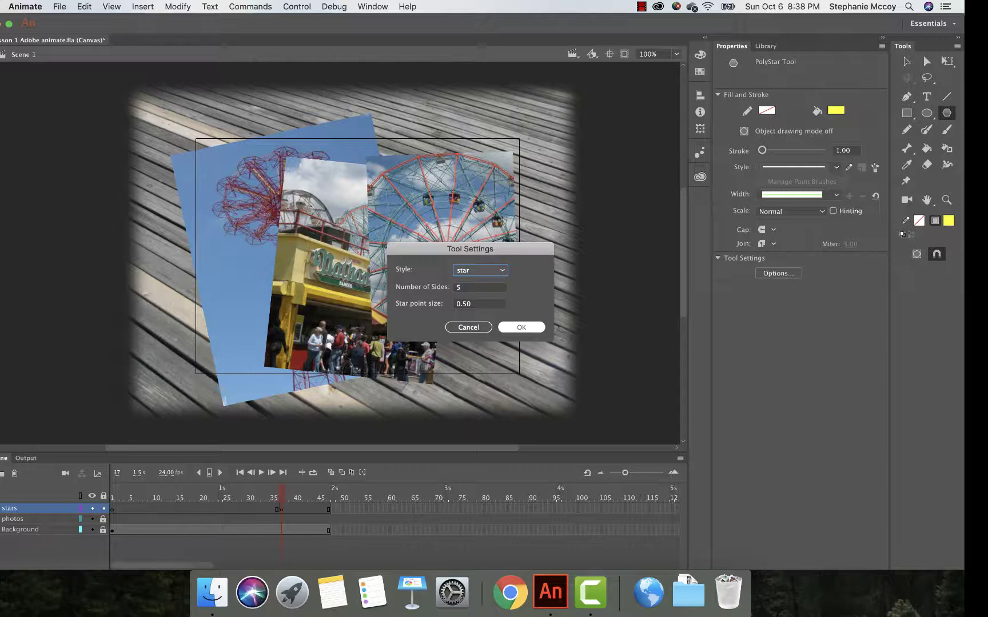
pyautogui.press('Return')
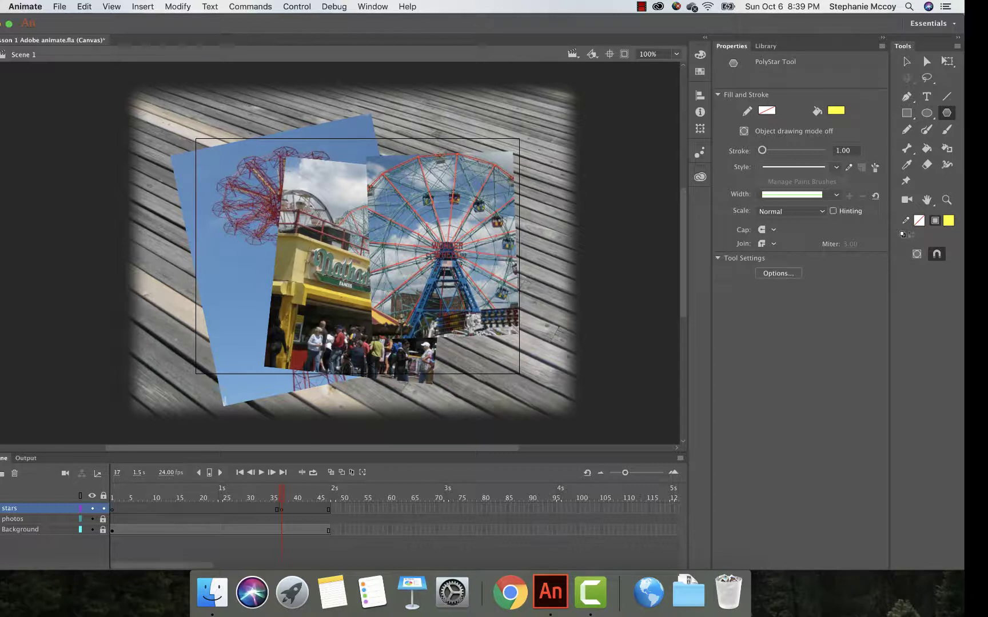
# - Draw ten yellow stars of varied sizes and rotations scattered across the three photos on the stars layer
pyautogui.moveTo(436, 178); pyautogui.dragTo(434, 150)
pyautogui.moveTo(230, 168); pyautogui.dragTo(229, 153)
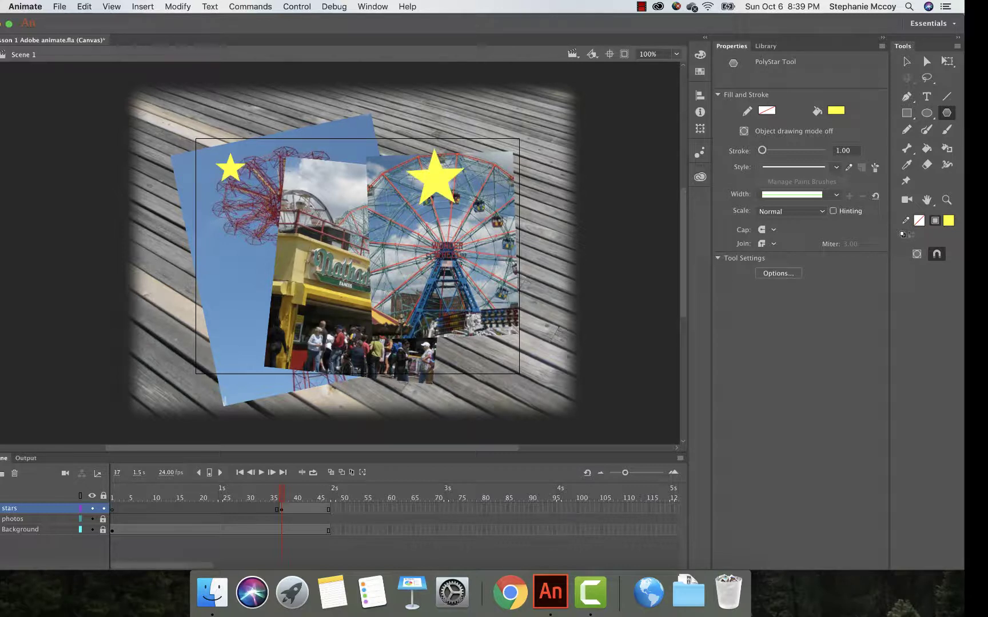
pyautogui.moveTo(246, 257)
pyautogui.mouseDown()
pyautogui.moveTo(260, 274)
pyautogui.moveTo(261, 262)
pyautogui.moveTo(270, 265)
pyautogui.mouseUp()
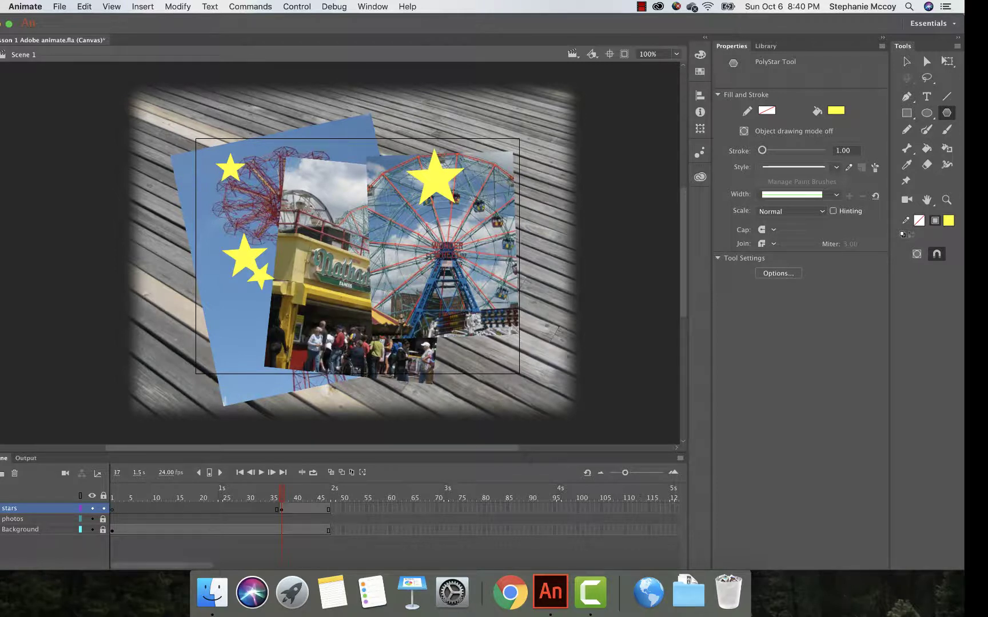
pyautogui.moveTo(414, 271); pyautogui.dragTo(425, 270)
pyautogui.moveTo(309, 168); pyautogui.dragTo(317, 181)
pyautogui.moveTo(330, 315); pyautogui.dragTo(333, 284)
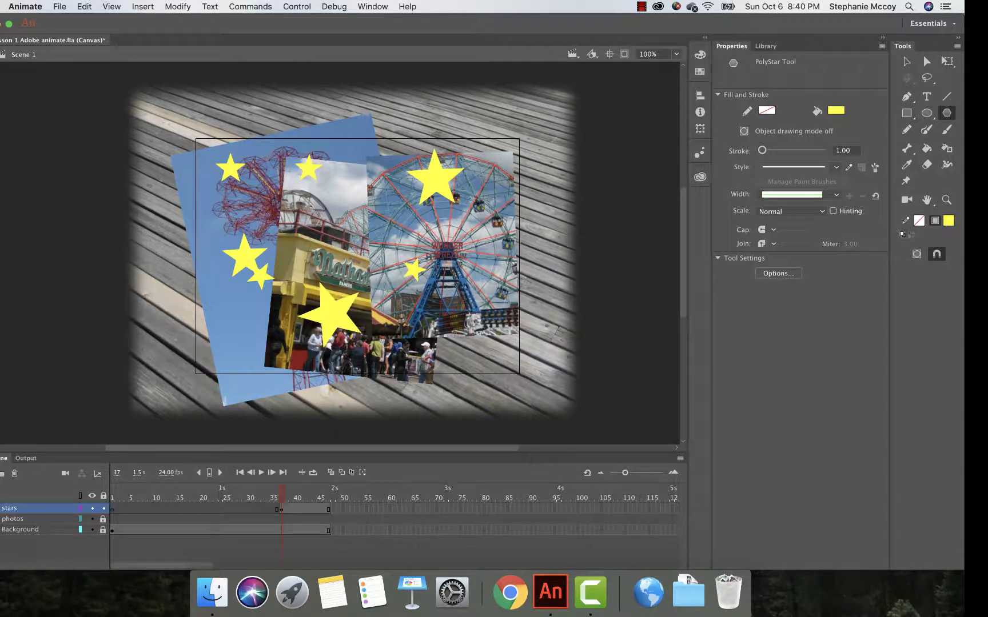
pyautogui.moveTo(457, 333); pyautogui.dragTo(469, 341)
pyautogui.moveTo(470, 226); pyautogui.dragTo(479, 241)
pyautogui.moveTo(482, 170); pyautogui.dragTo(484, 181)
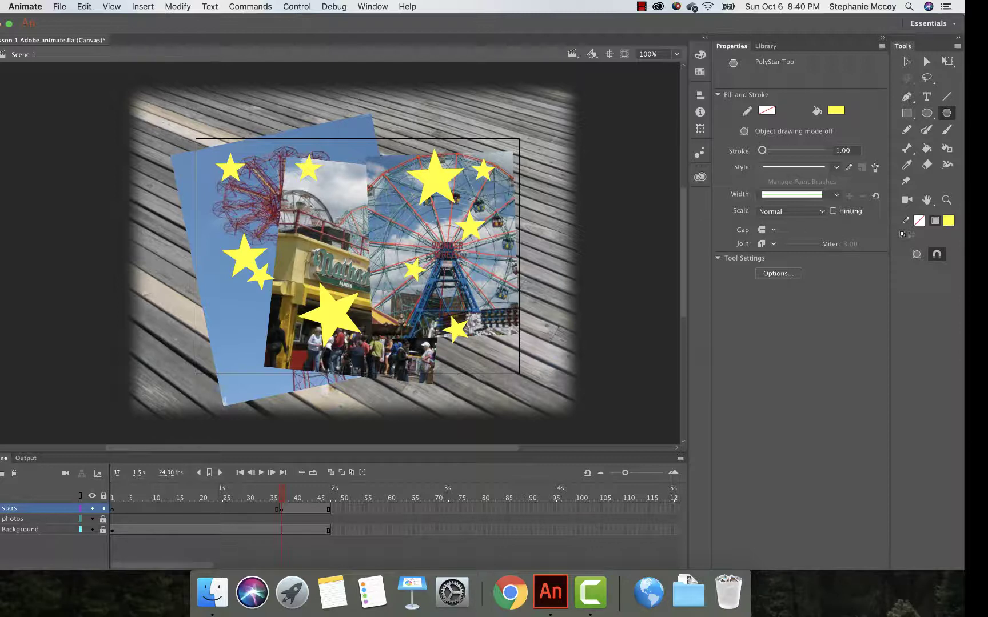
# - Select the large star near the top of the Ferris wheel with the Selection tool
pyautogui.click(906, 61)
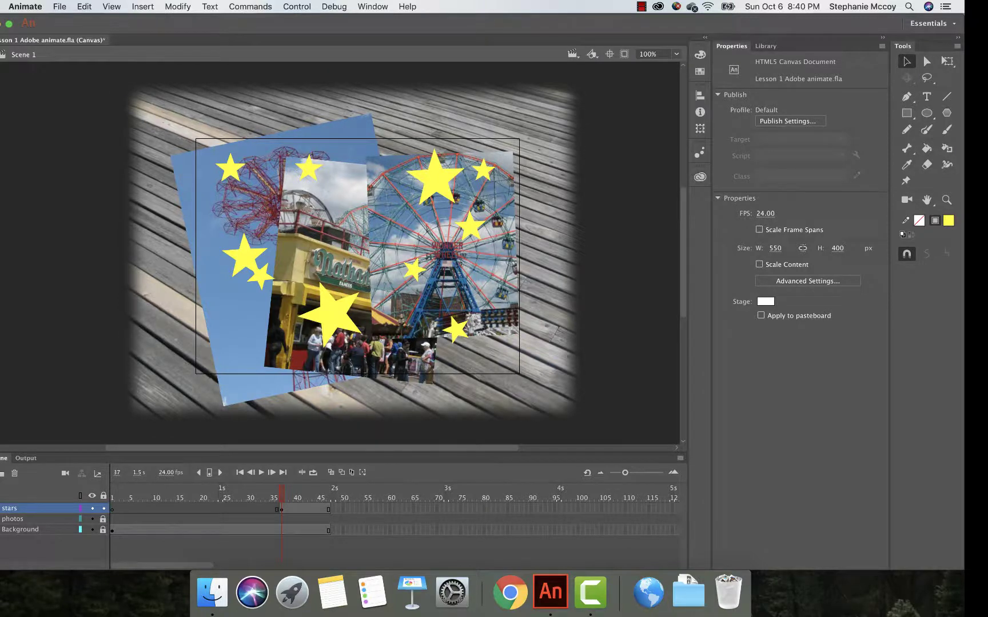
pyautogui.click(435, 177)
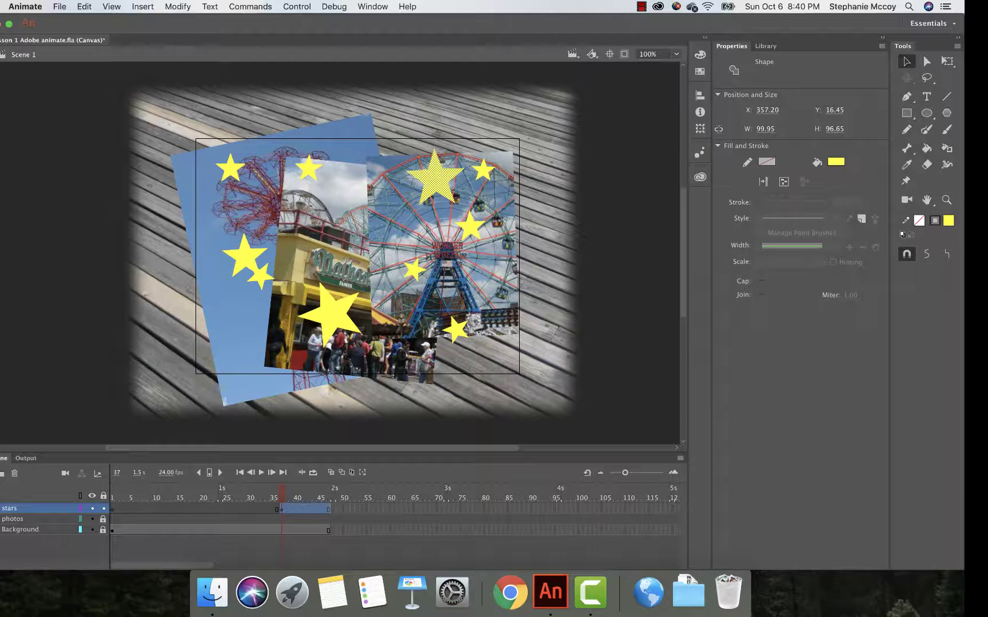